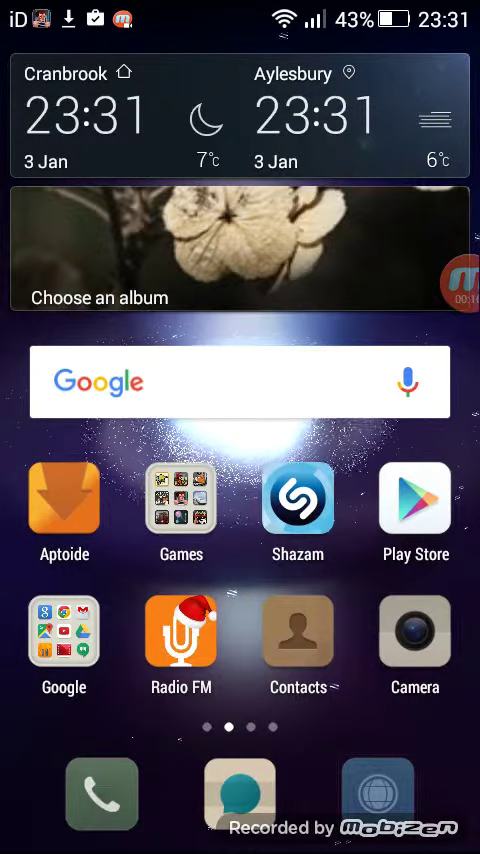
Step: Swipe back and forth through the home screen pages, including the weather widget page
drag(380, 500, 100, 500)
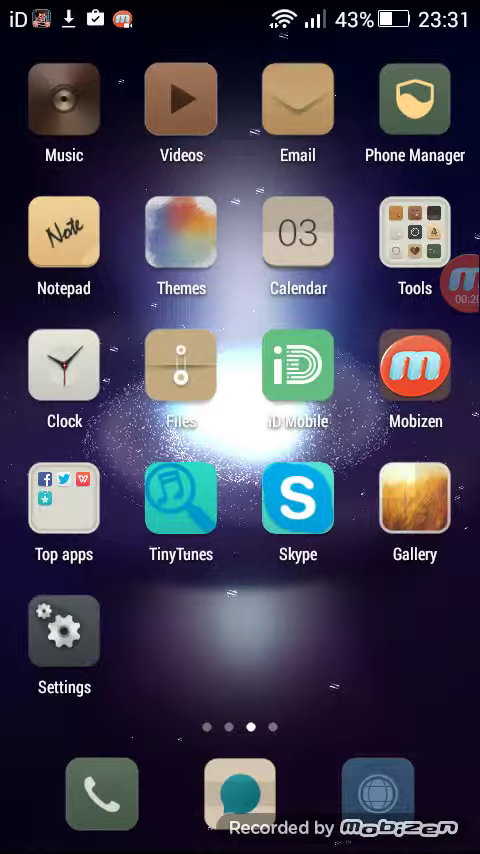
drag(100, 500, 380, 500)
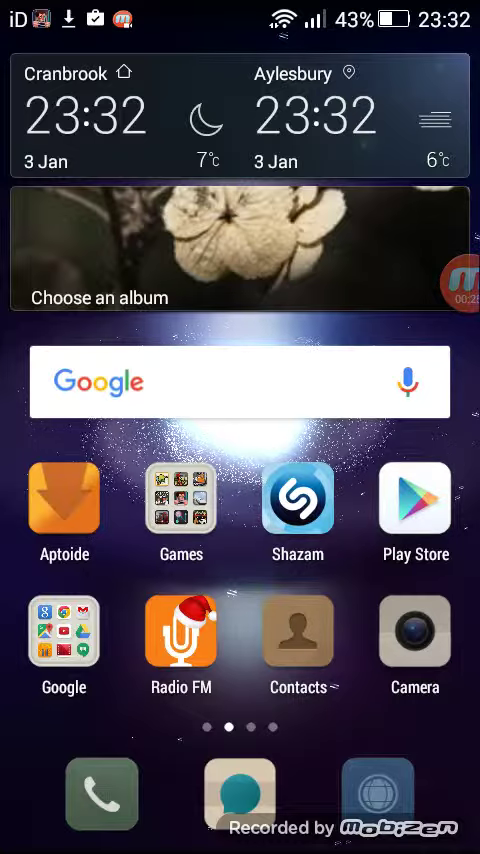
drag(100, 500, 380, 500)
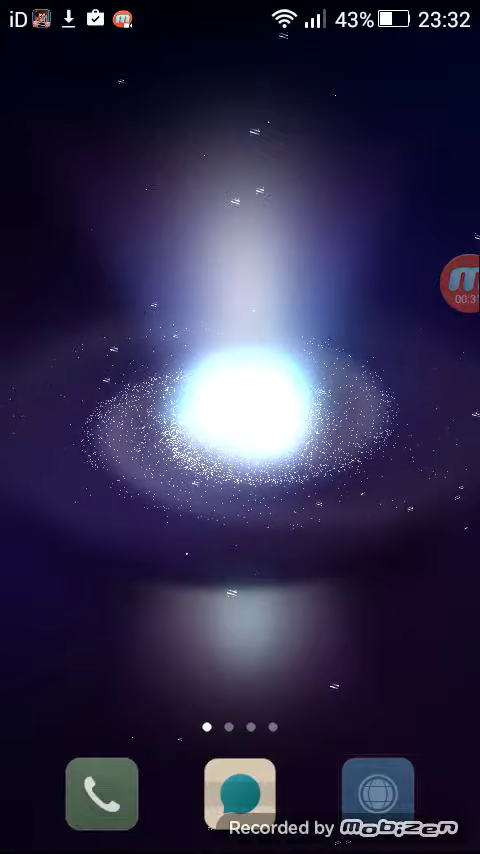
drag(380, 500, 100, 500)
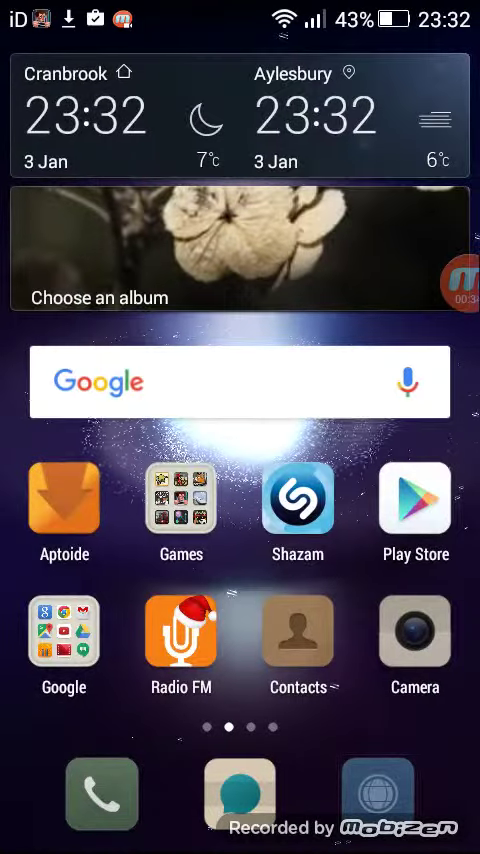
mouse_move(380, 500)
mouse_down()
mouse_move(100, 500)
mouse_move(380, 500)
mouse_up()
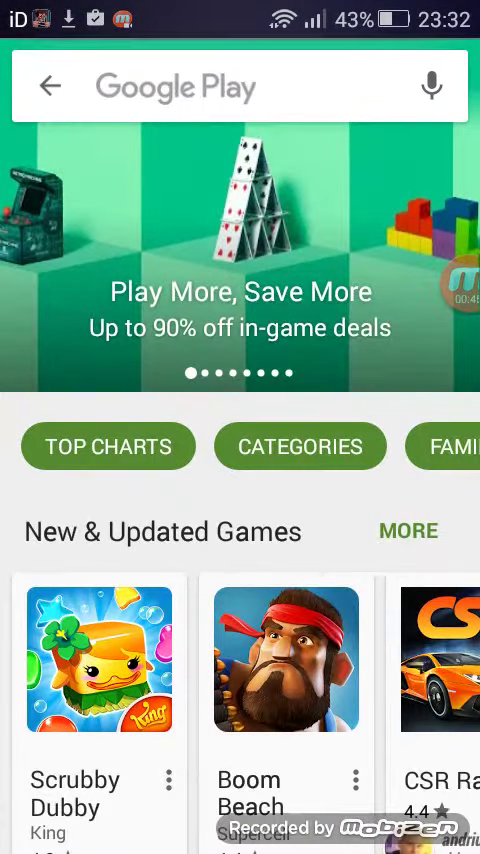
Step: Search Google Play for 'shazam', view Shazam's installed listing, and return to the home screen
click(240, 87)
text(shazam)
key(Return)
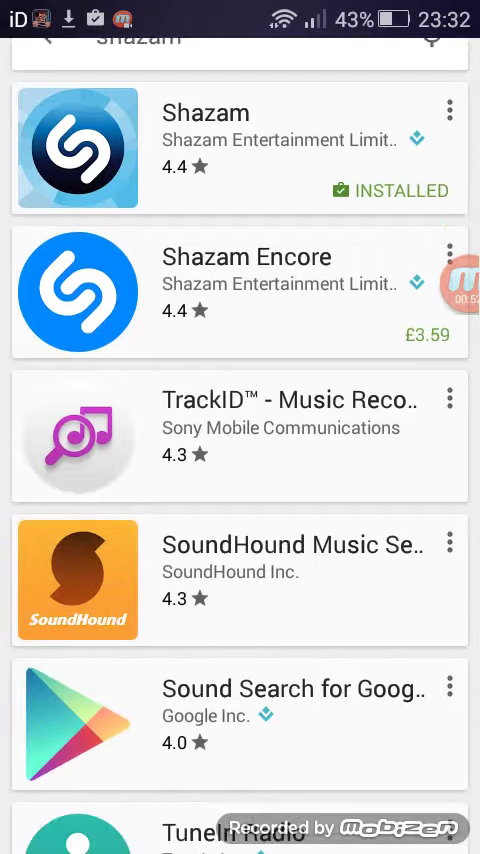
click(240, 200)
scroll(240, 500, down, 3)
scroll(240, 450, up, 3)
scroll(240, 450, down, 5)
scroll(240, 450, down, 5)
scroll(240, 450, up, 5)
scroll(240, 450, up, 3)
key(super)
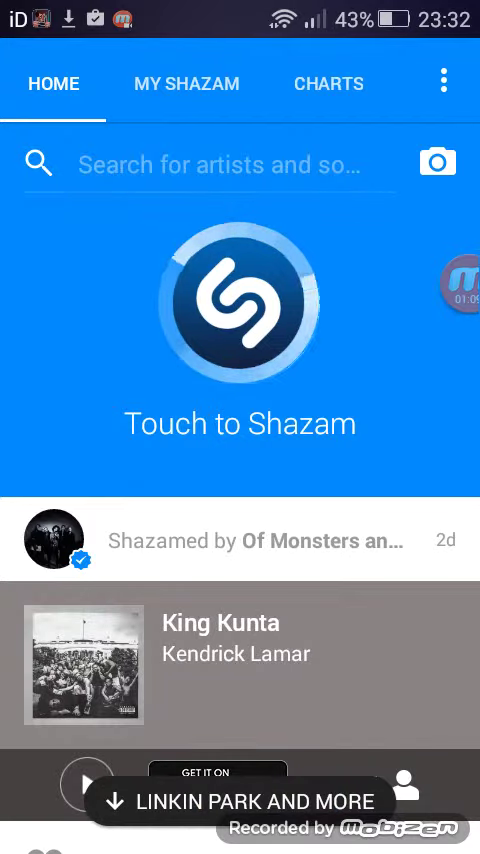
Step: Tap the Shazam logo to listen, close the recording-failed error, then exit to home
click(239, 303)
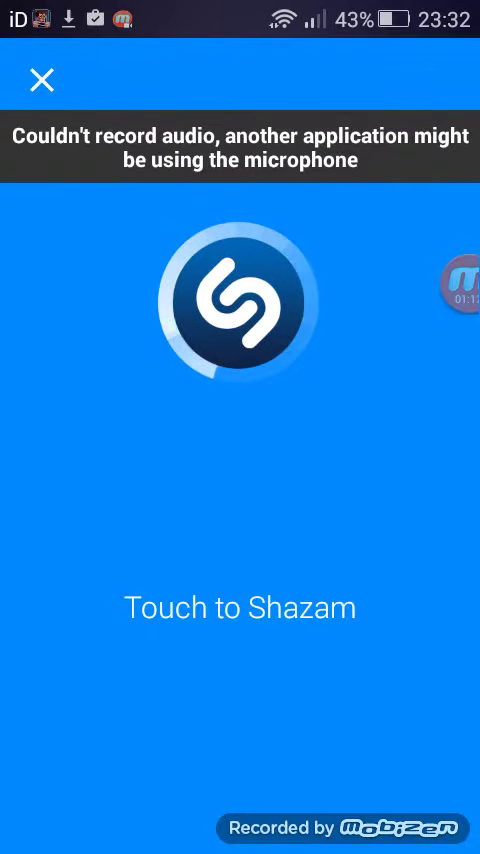
click(239, 303)
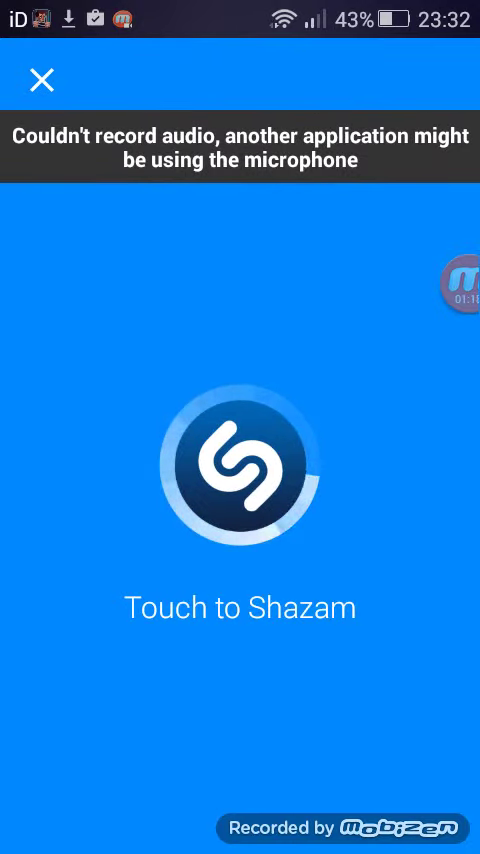
click(41, 80)
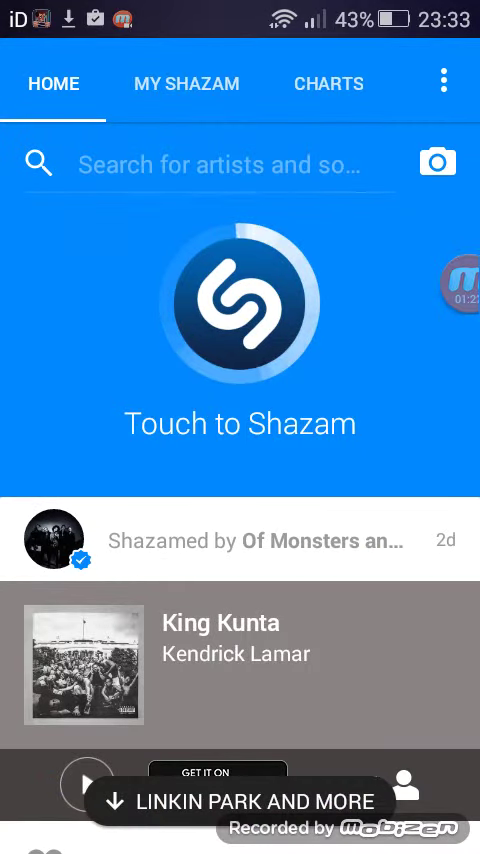
key(Home)
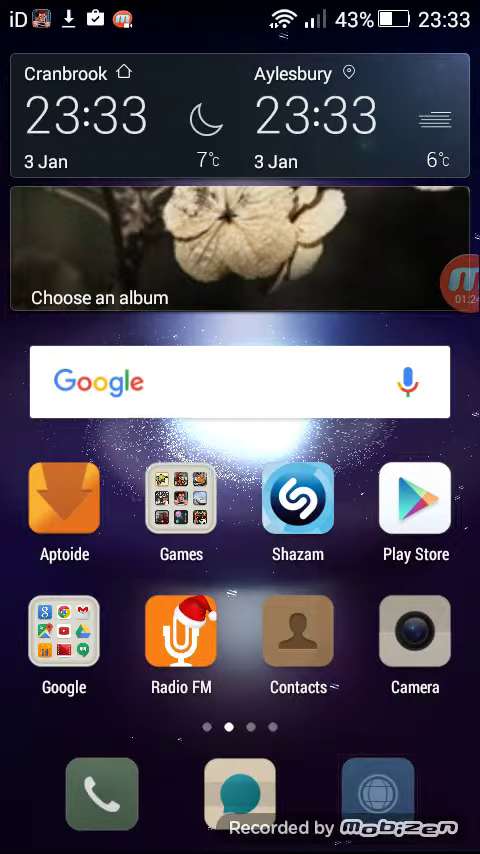